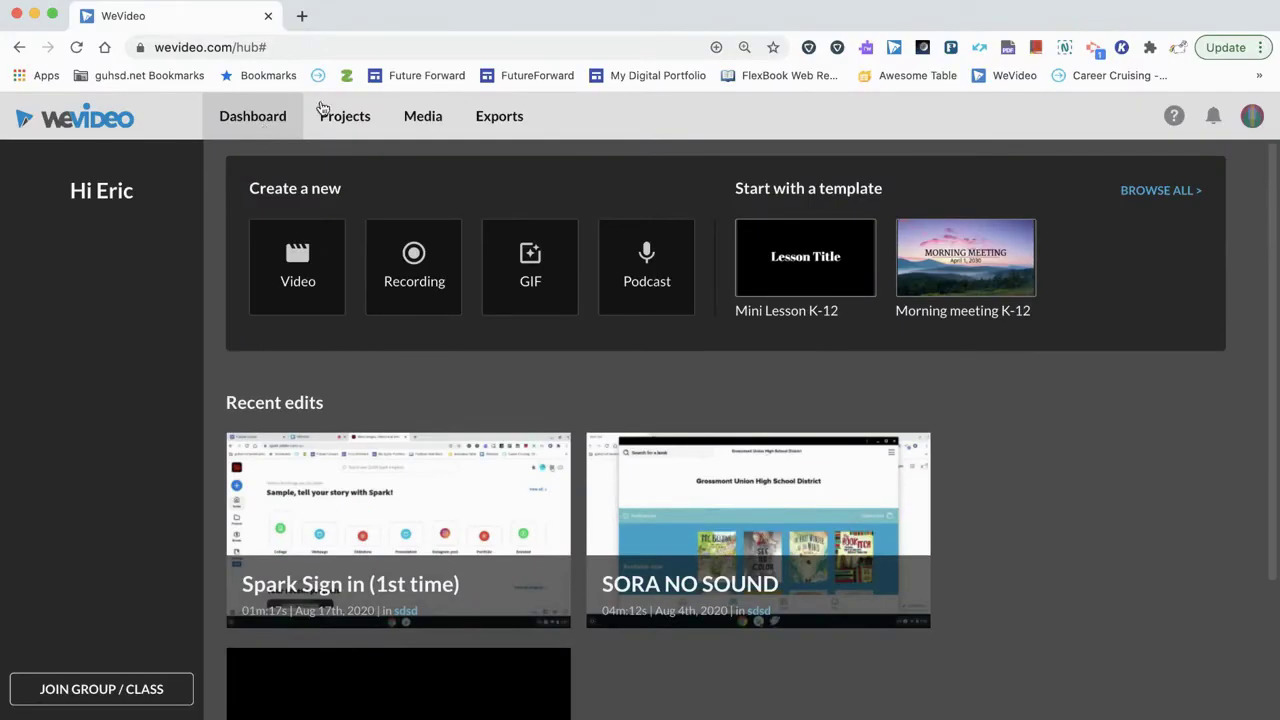
Step: Open the Media tab to view the My Media library of folders and clips
left_click(415, 131)
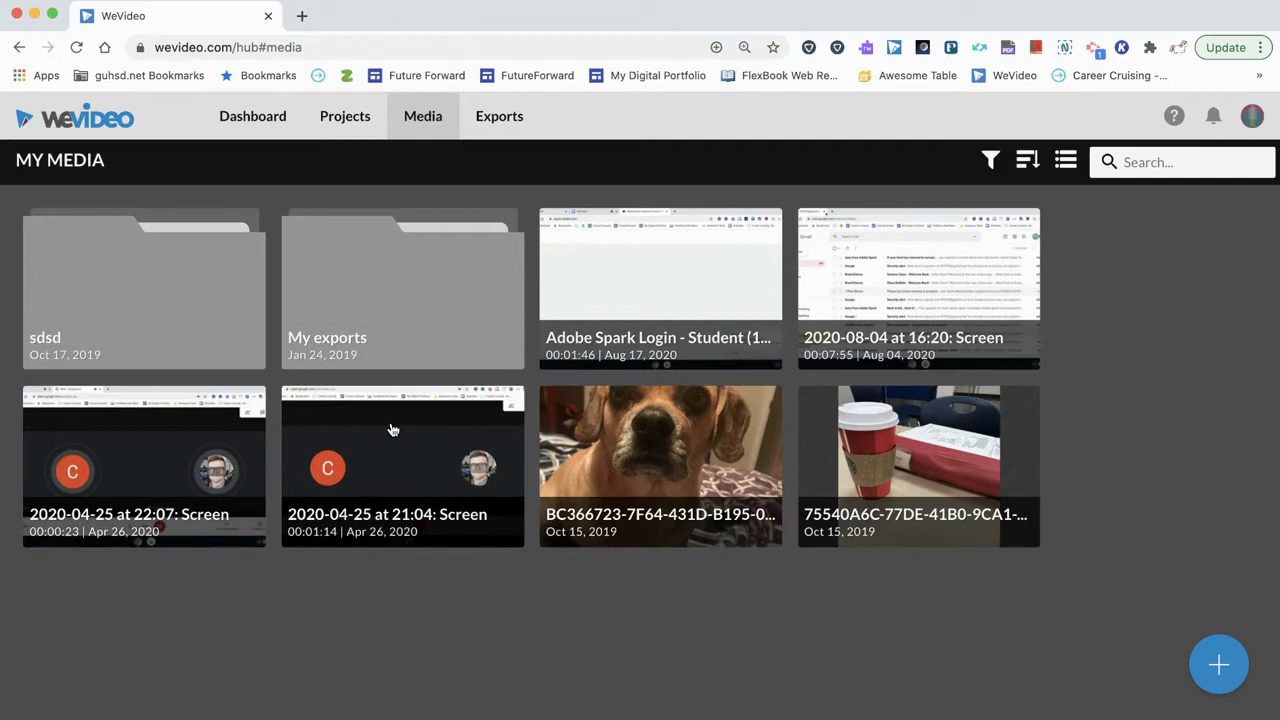
Step: Add a new folder named 'Wevideo Practice Course', correcting the mistyped 'COurse' before creating it
mouse_move(1220, 664)
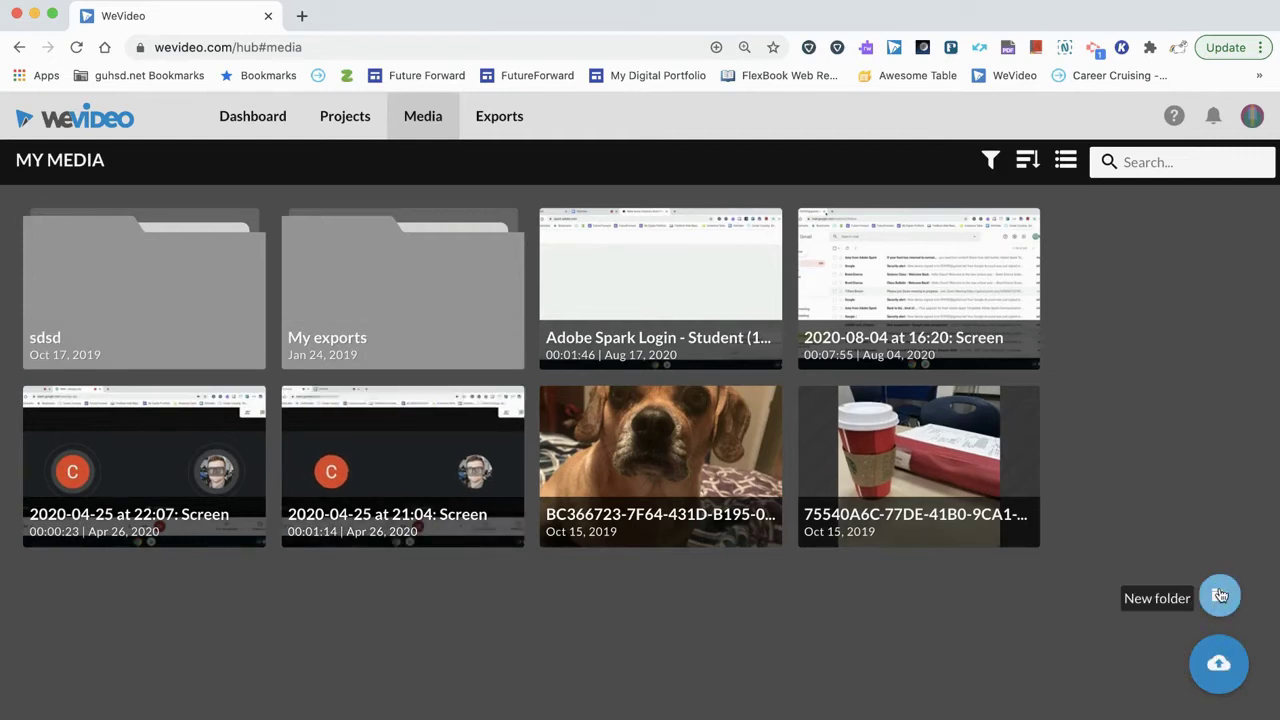
left_click(1220, 596)
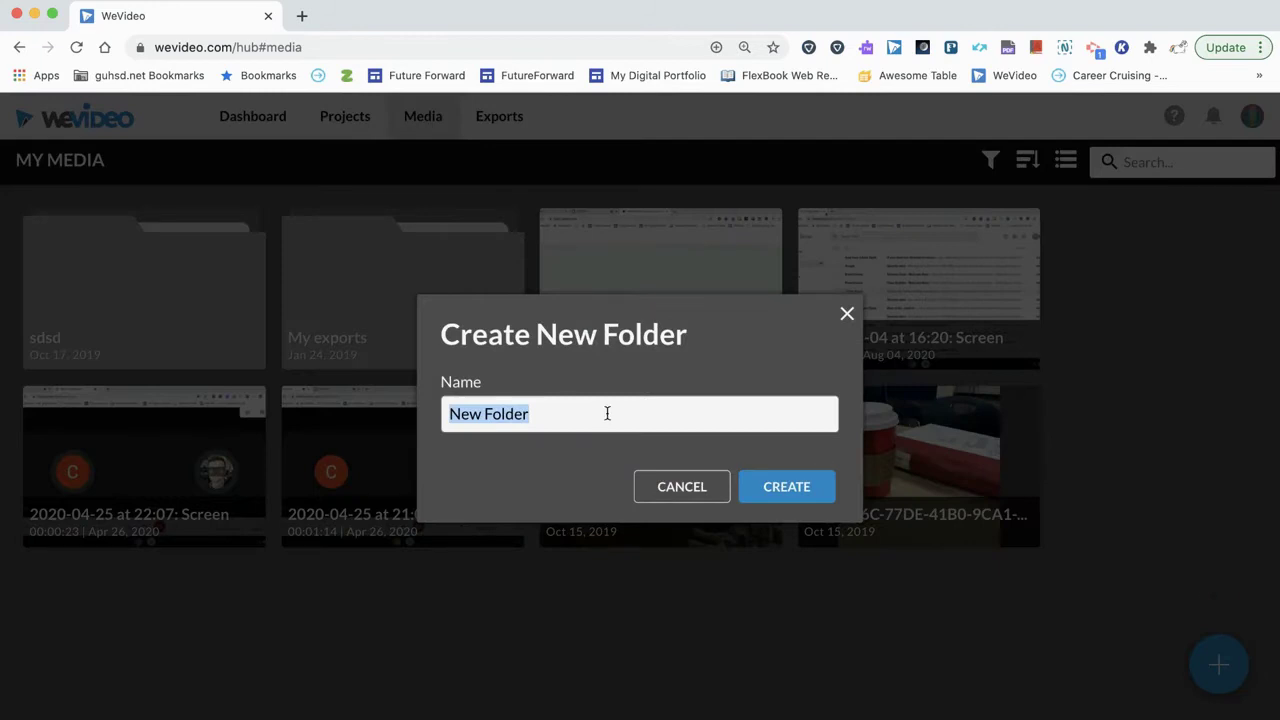
type("We")
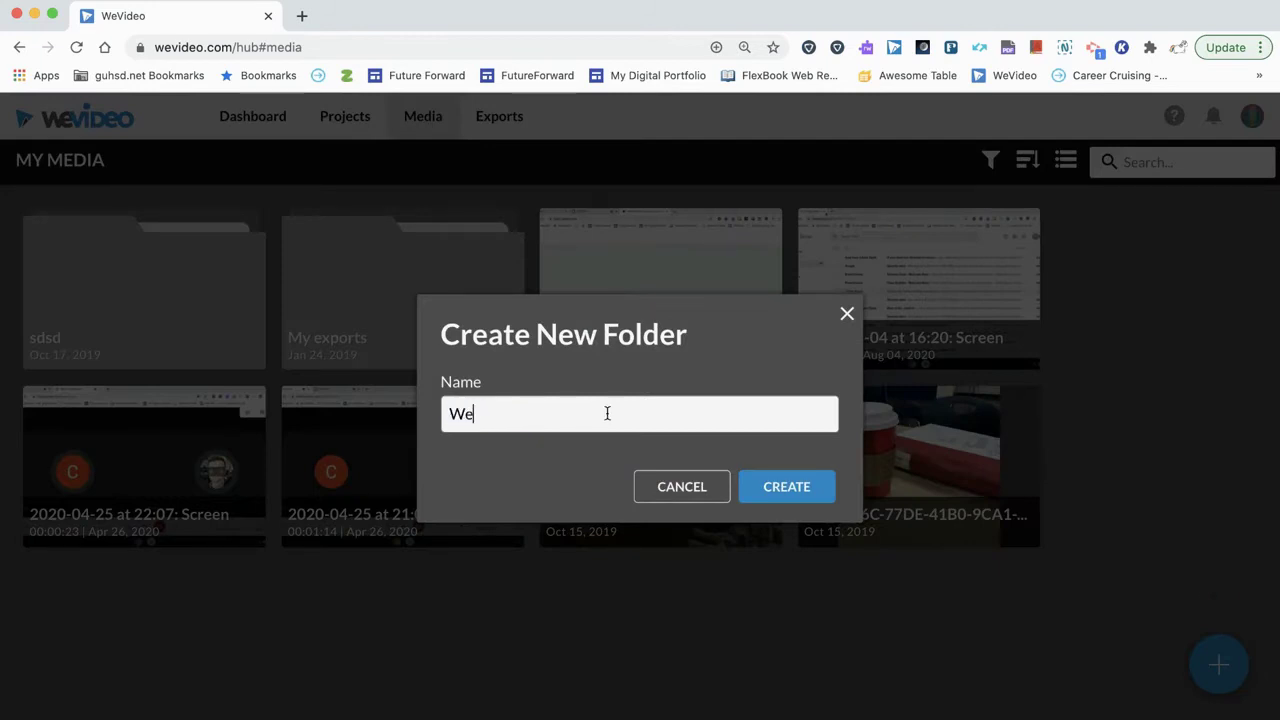
type("video Practice COurse")
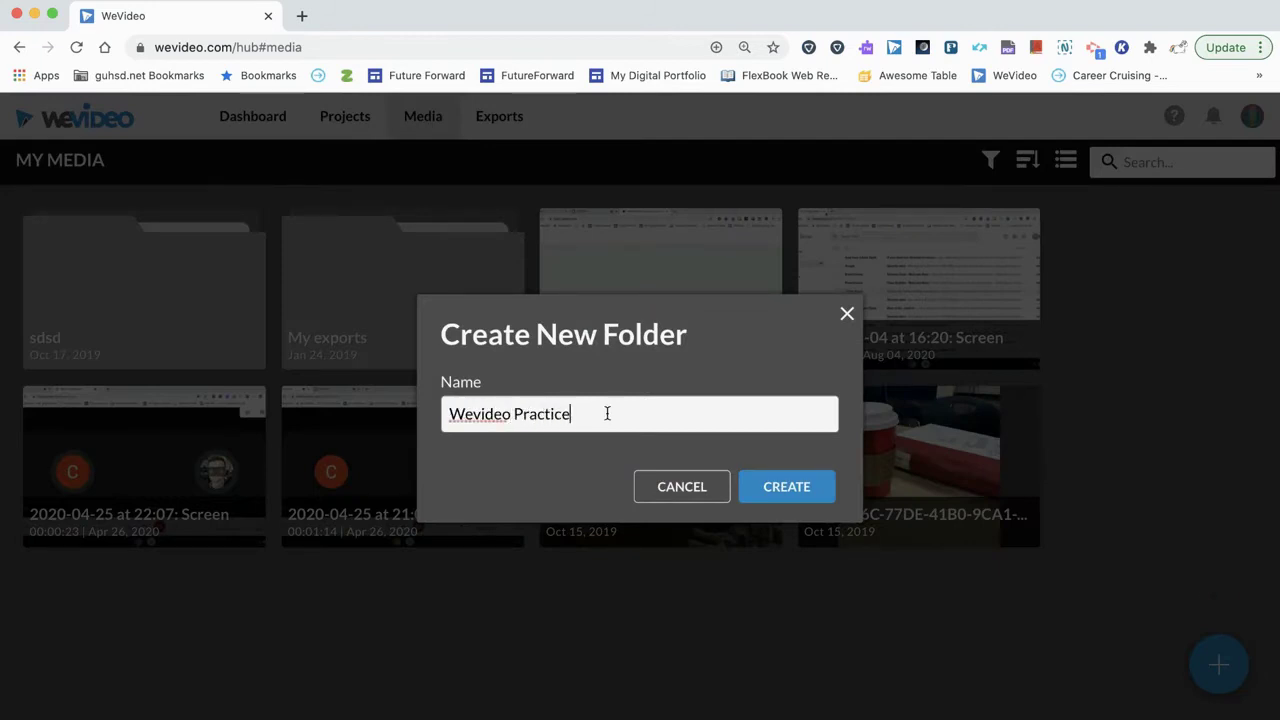
left_click(596, 413)
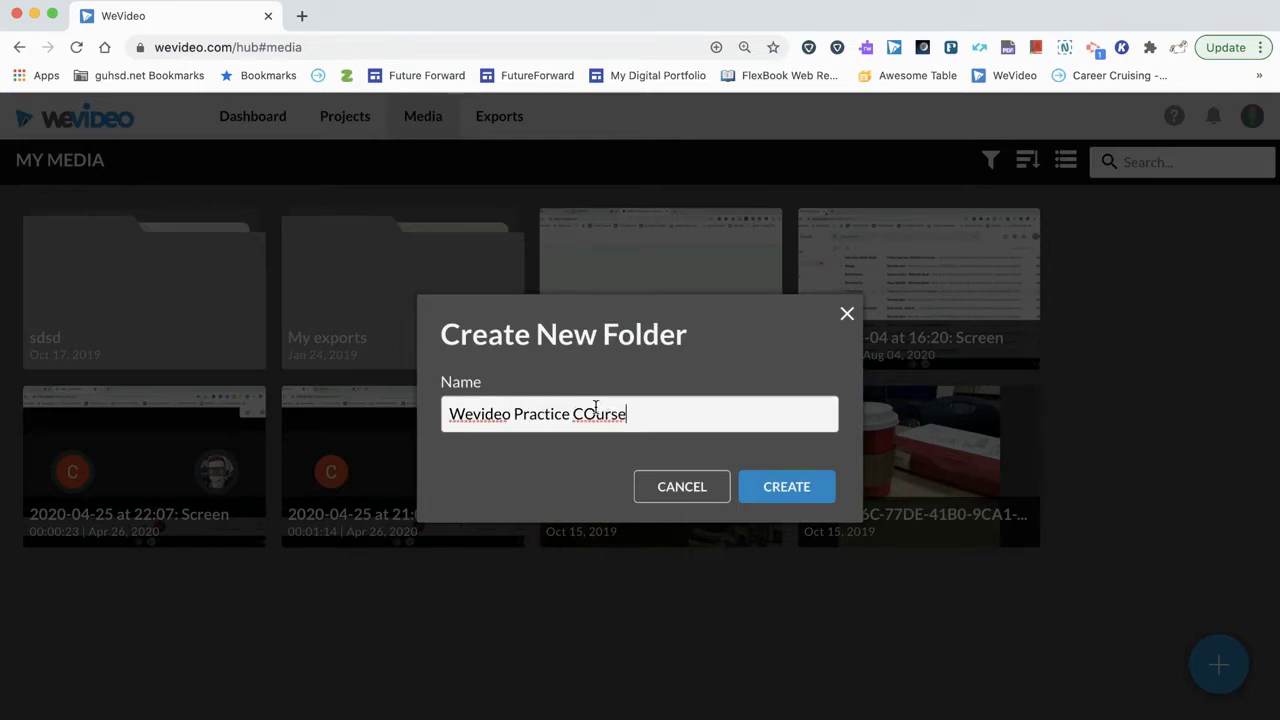
key("BackSpace")
type("o")
left_click(775, 488)
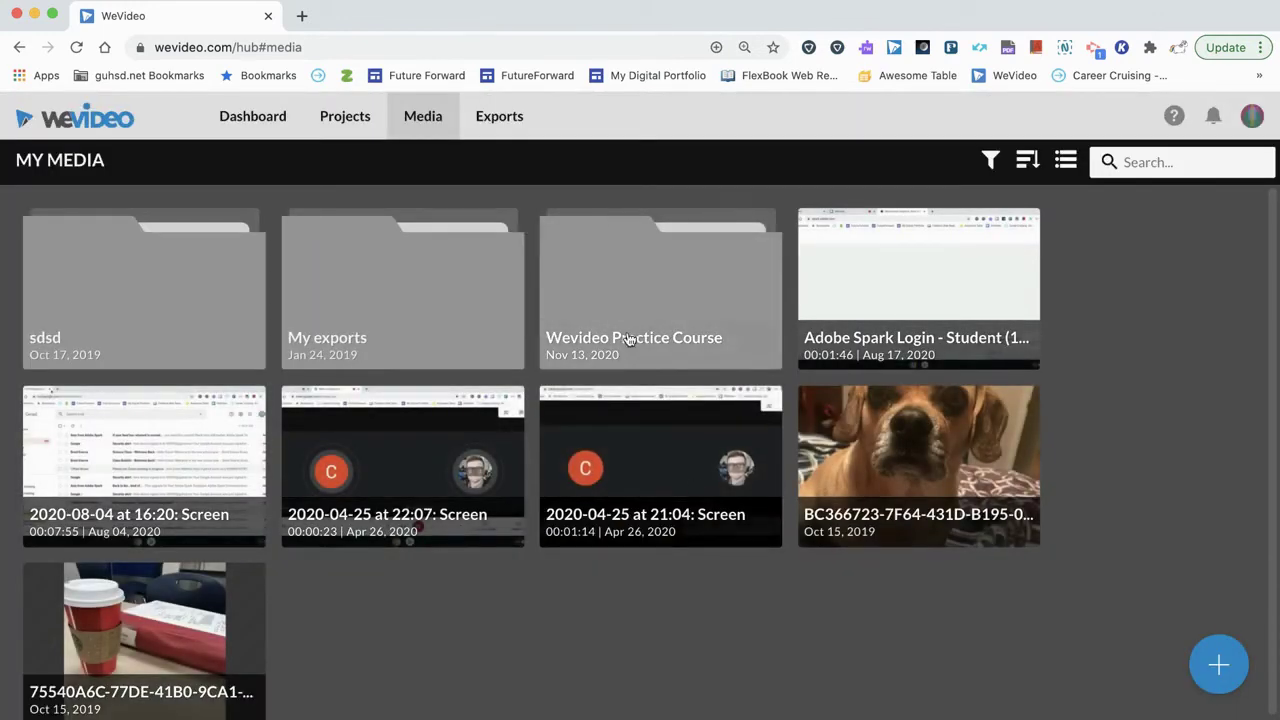
Step: Open the Wevideo Practice Course folder and upload the Wevideo course image from the computer
left_click(676, 296)
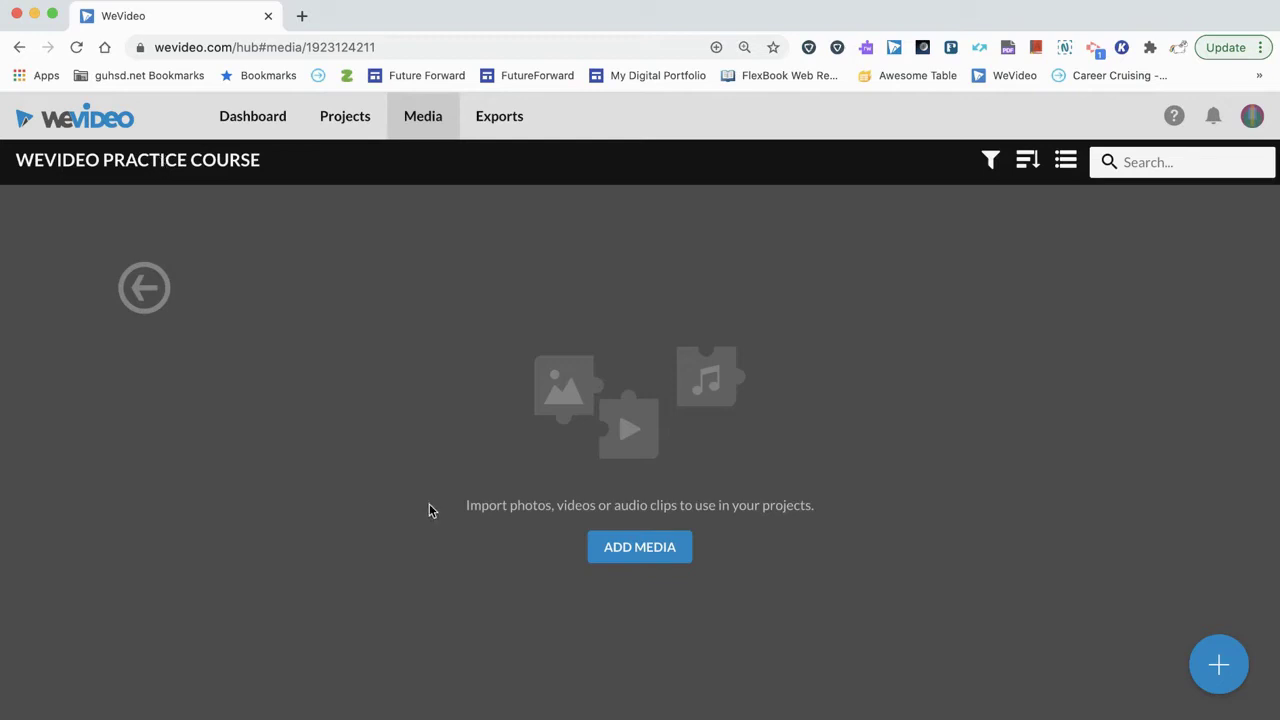
left_click(643, 563)
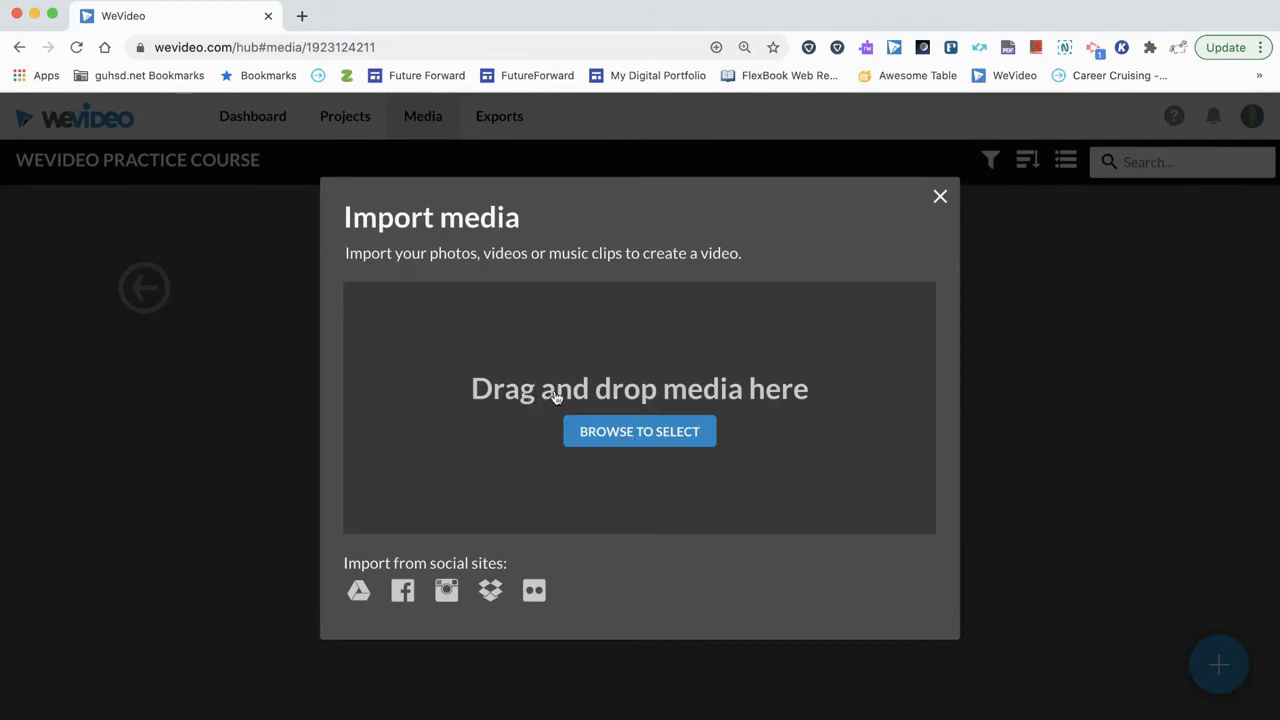
left_click(624, 435)
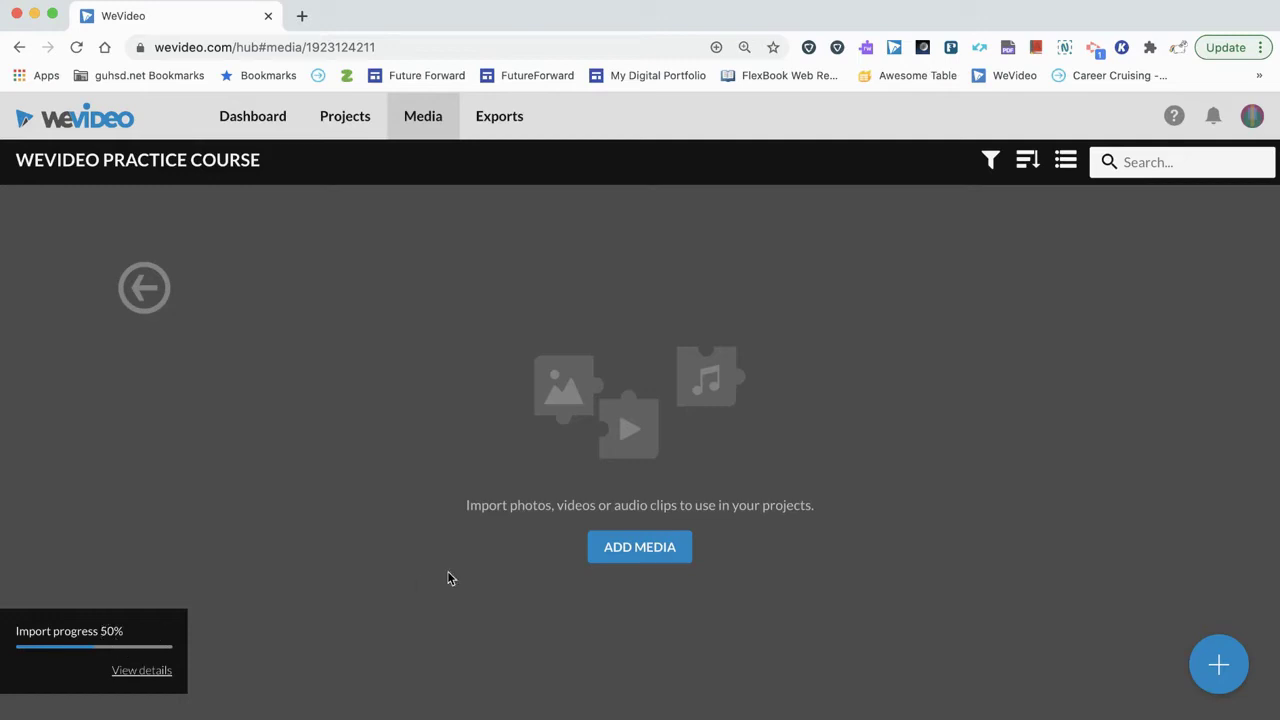
mouse_move(1222, 664)
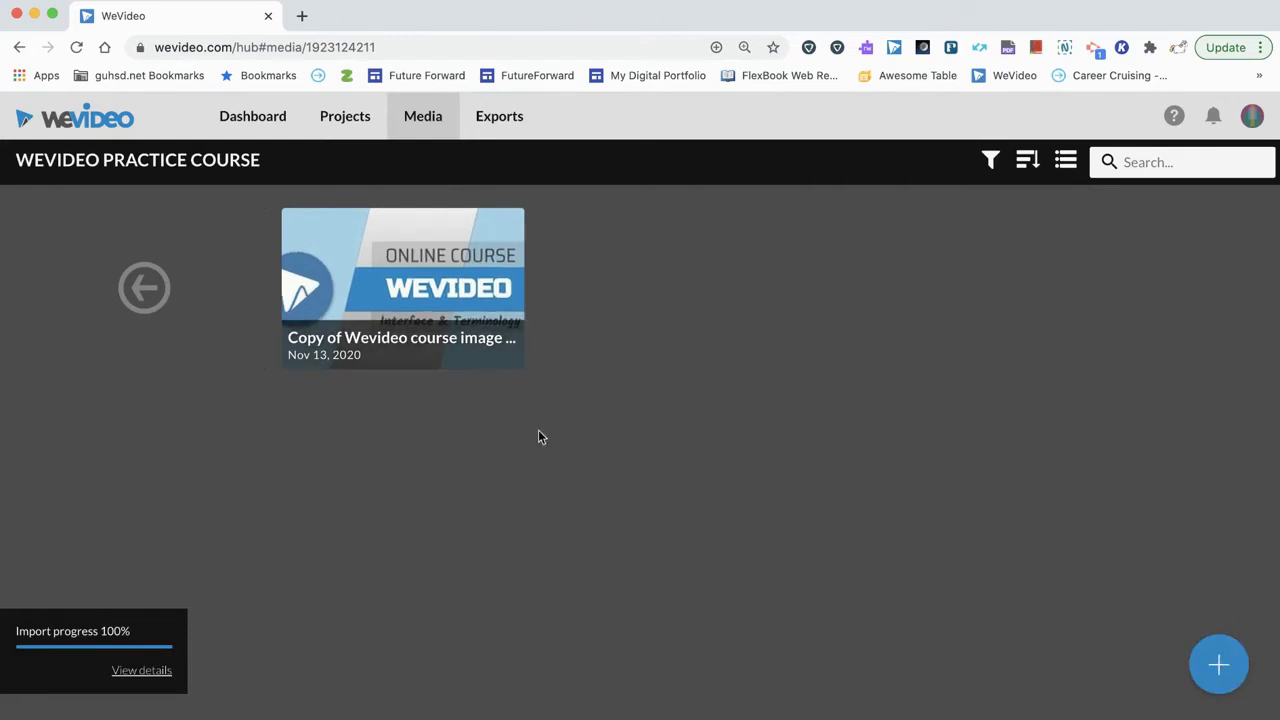
Step: Import SORA NO SOUND.mp4 from Google Drive into the Wevideo Practice Course folder
left_click(1214, 668)
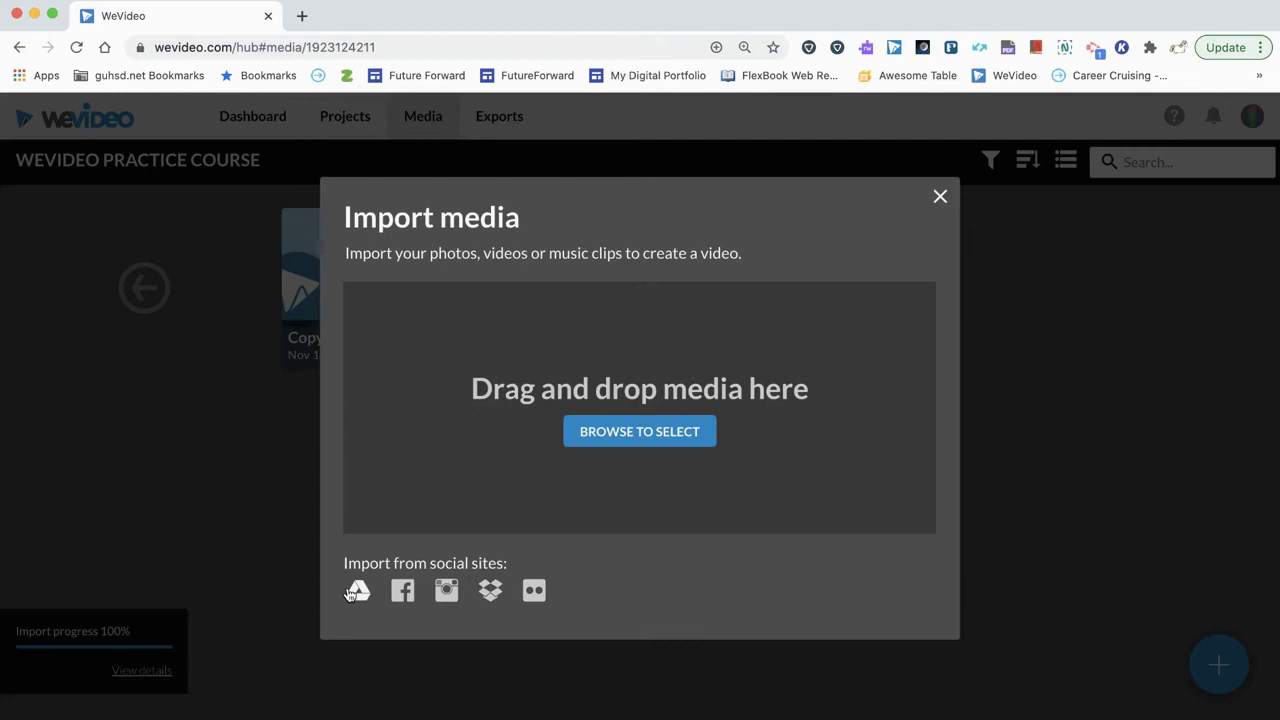
left_click(356, 592)
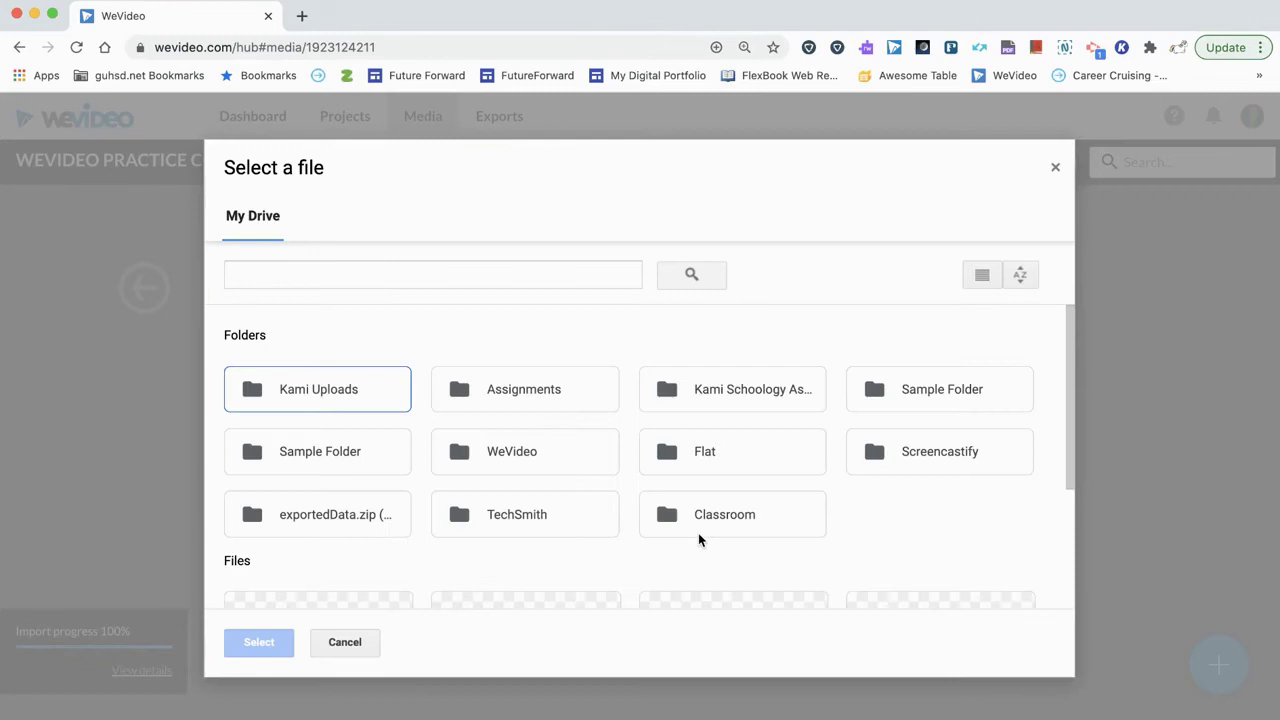
left_click(483, 266)
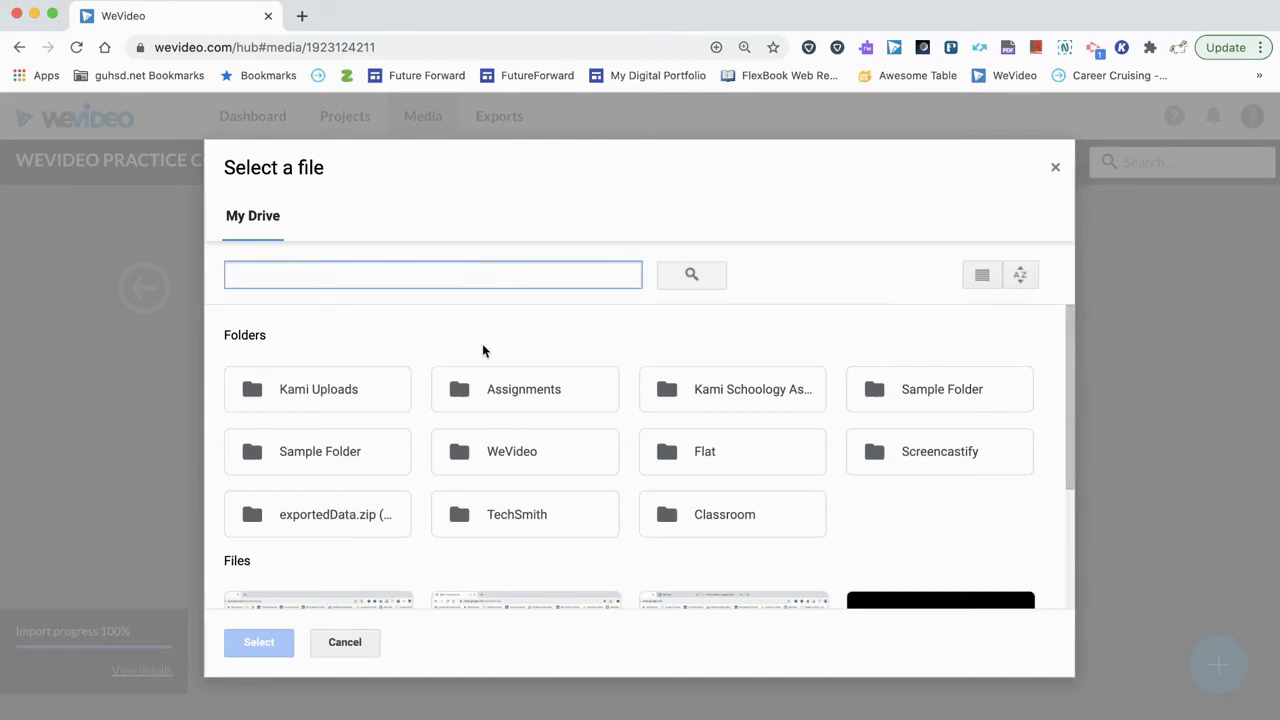
scroll(483, 400, "down", 5)
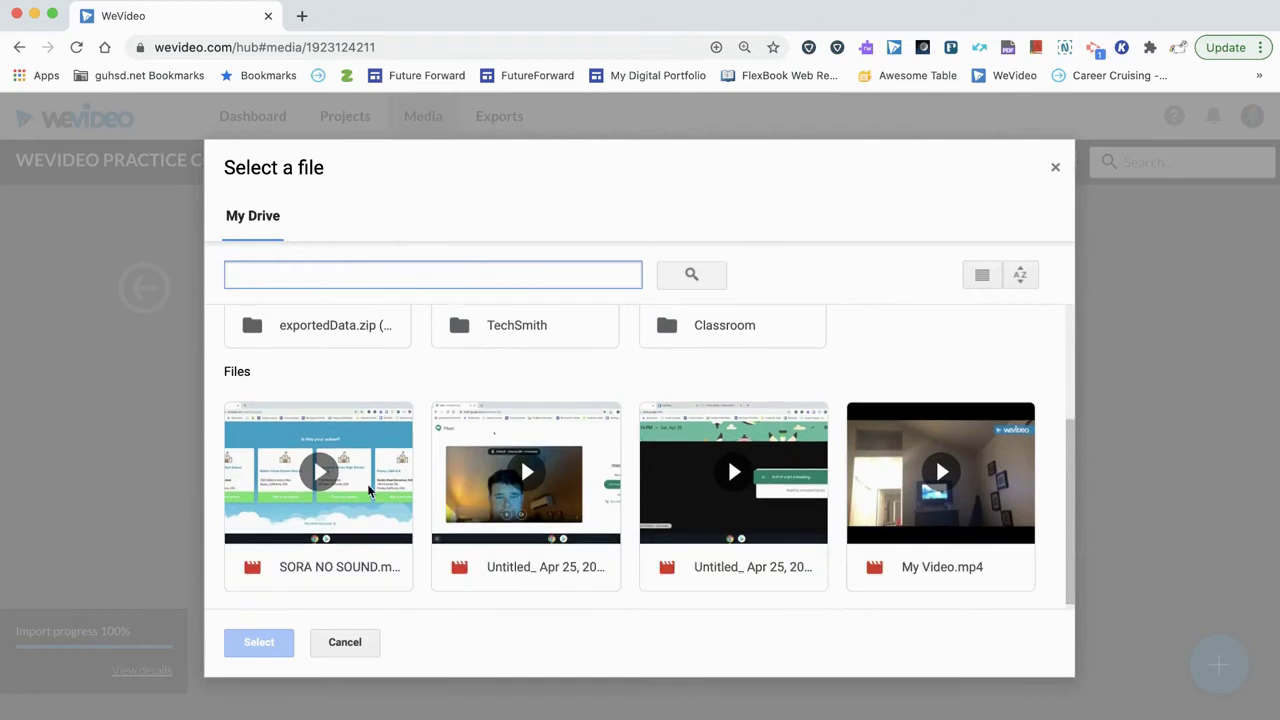
left_click(320, 560)
left_click(260, 642)
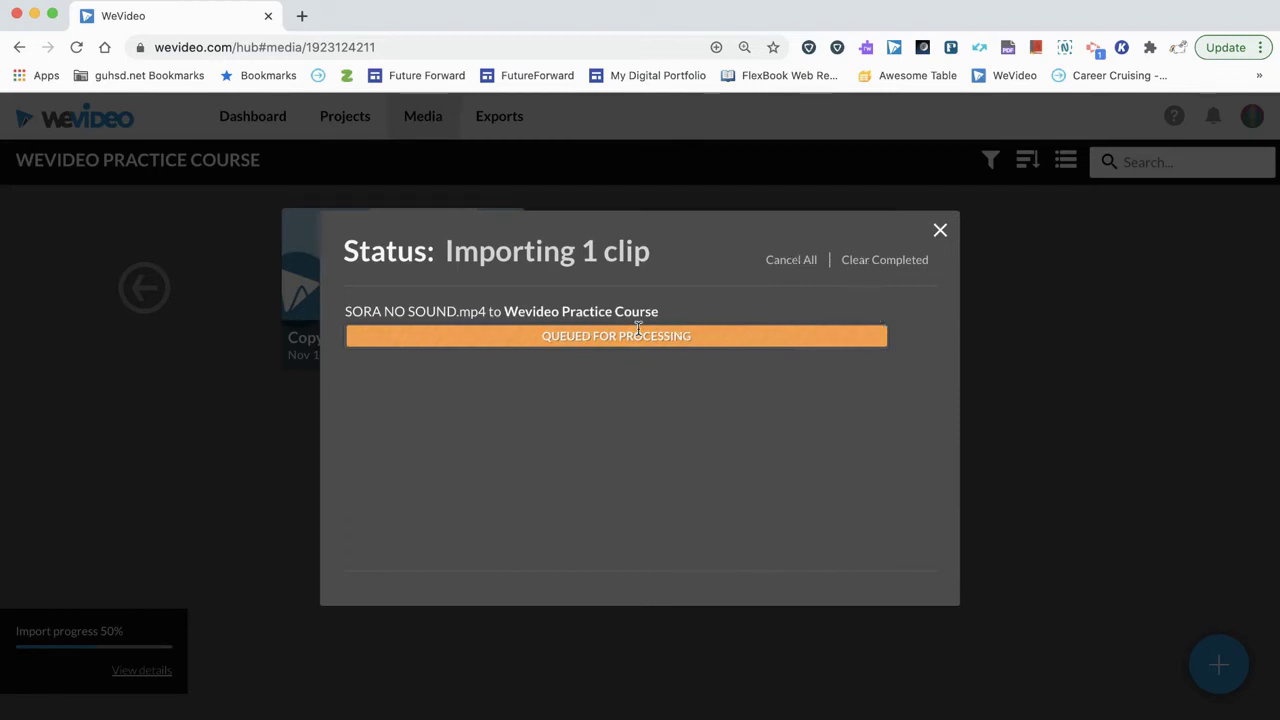
Step: Dismiss the import dialogs, go back to the top-level My Media library, and check import status
left_click(940, 232)
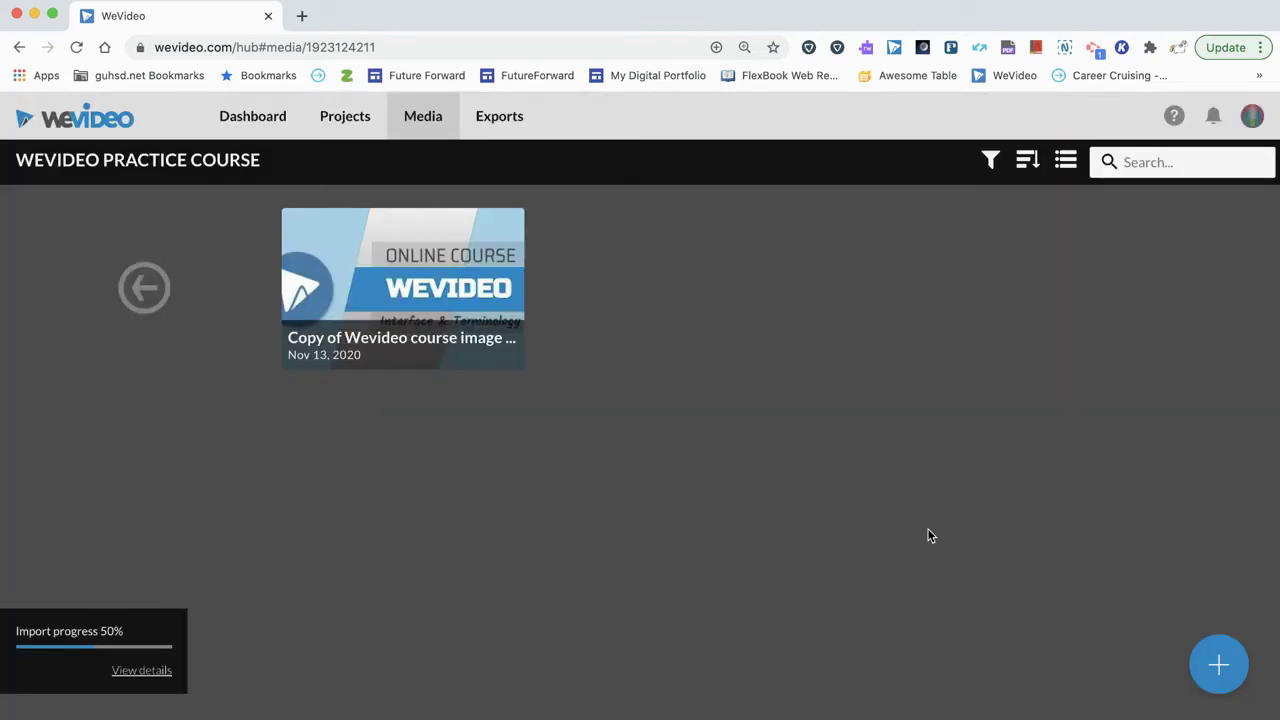
left_click(1211, 668)
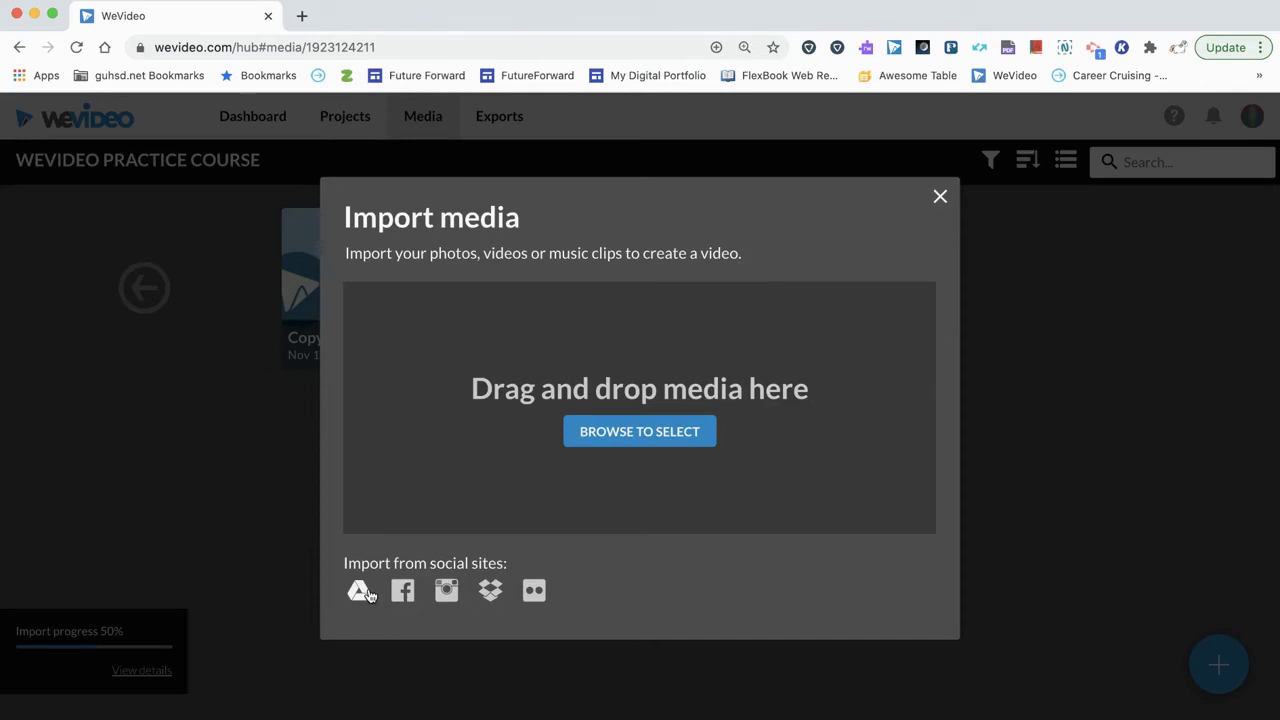
left_click(936, 197)
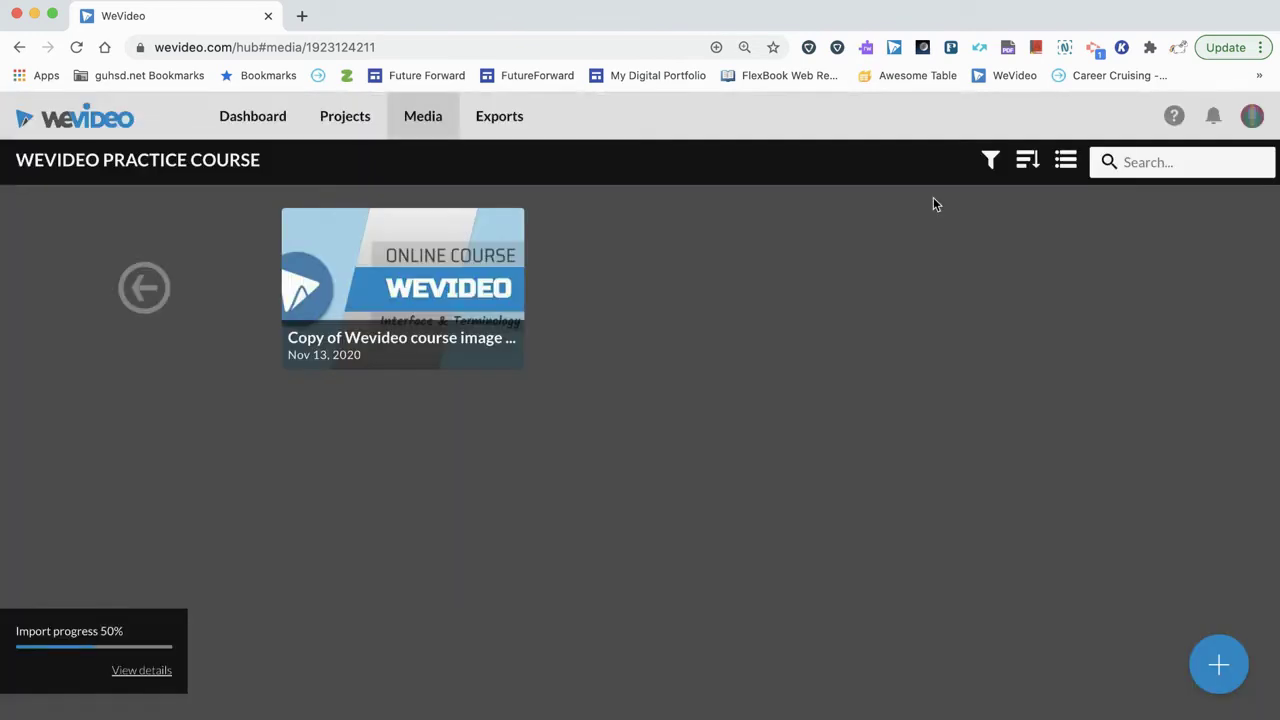
left_click(146, 290)
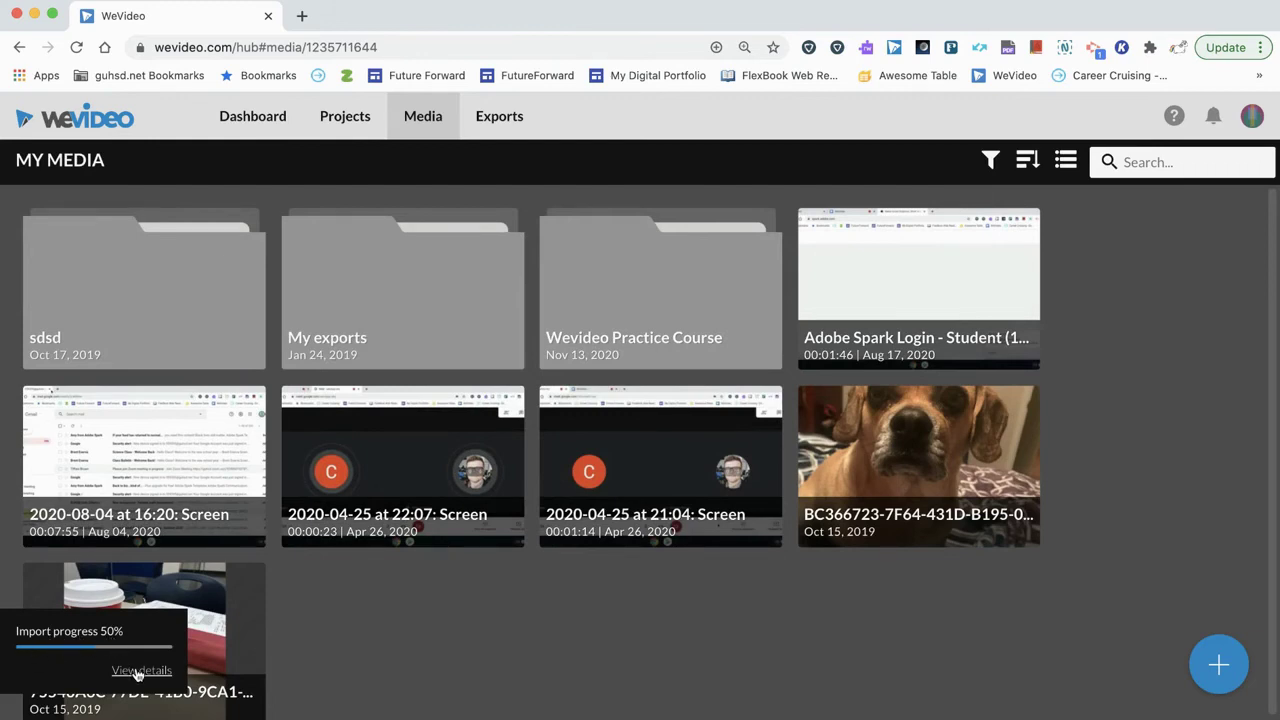
left_click(138, 672)
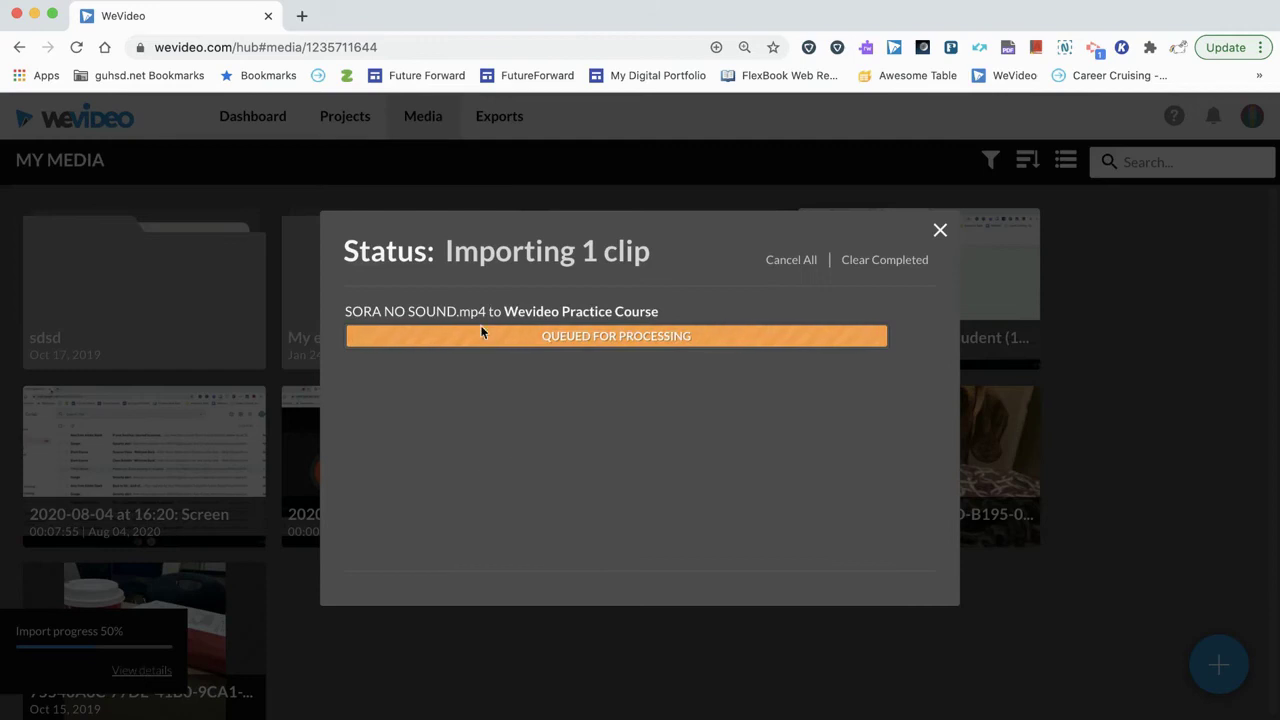
left_click(940, 231)
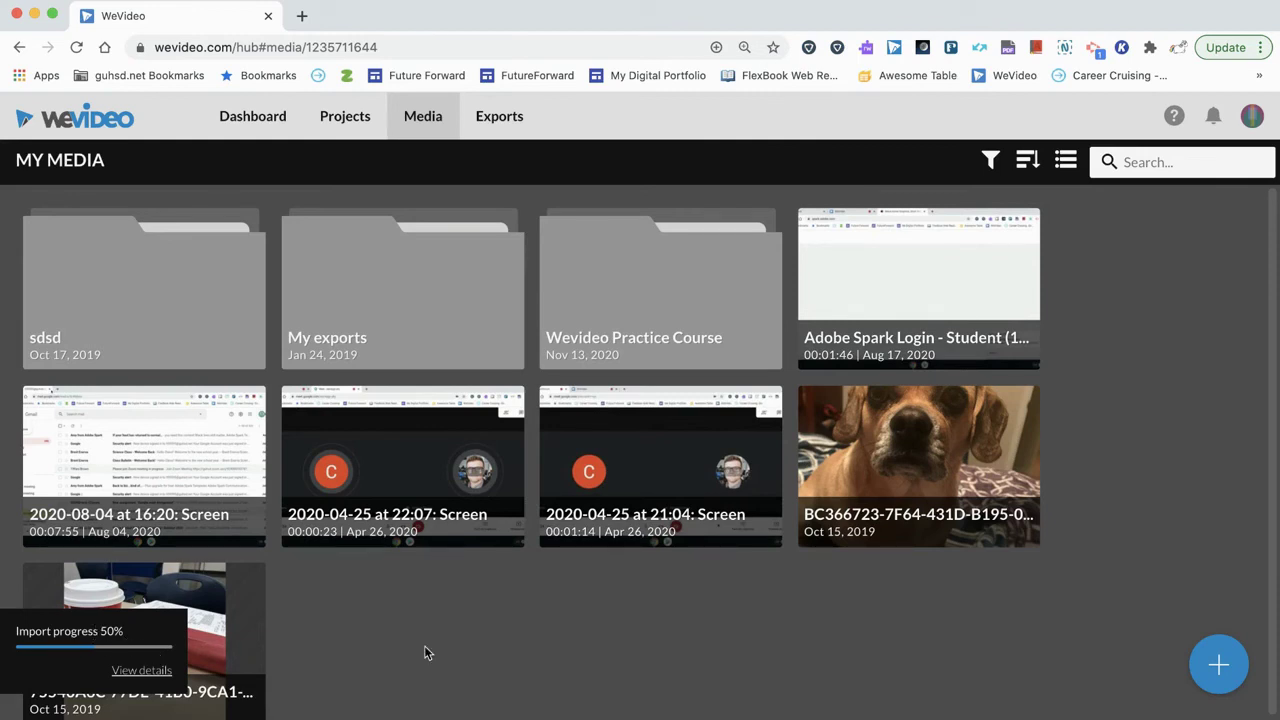
left_click(641, 338)
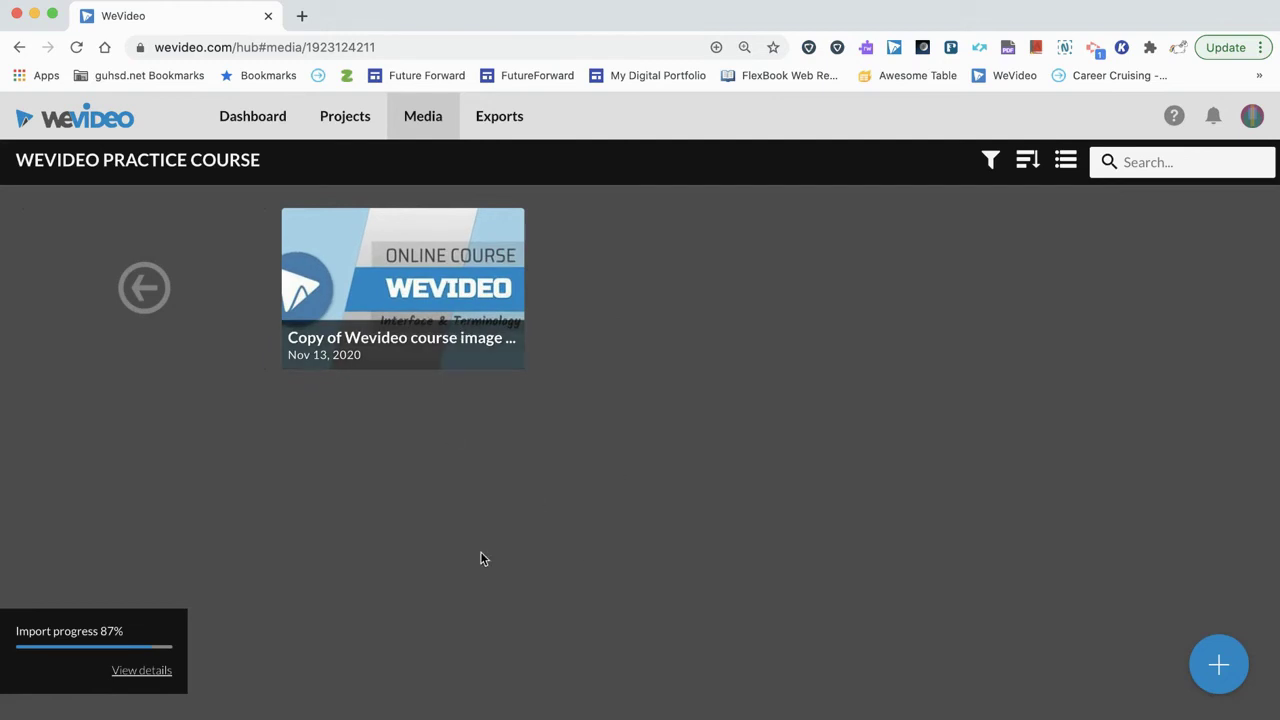
left_click(146, 290)
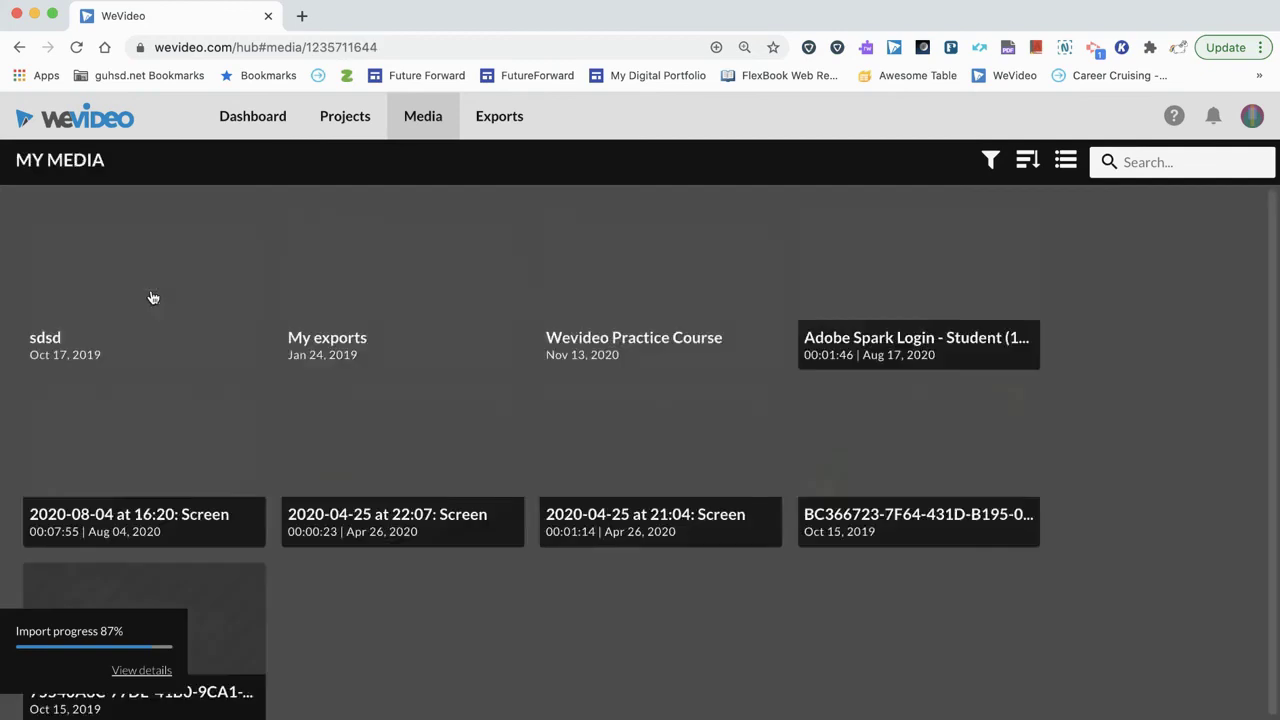
Step: Switch My Media to list view with date created, duration and size columns, then refresh
left_click(1000, 158)
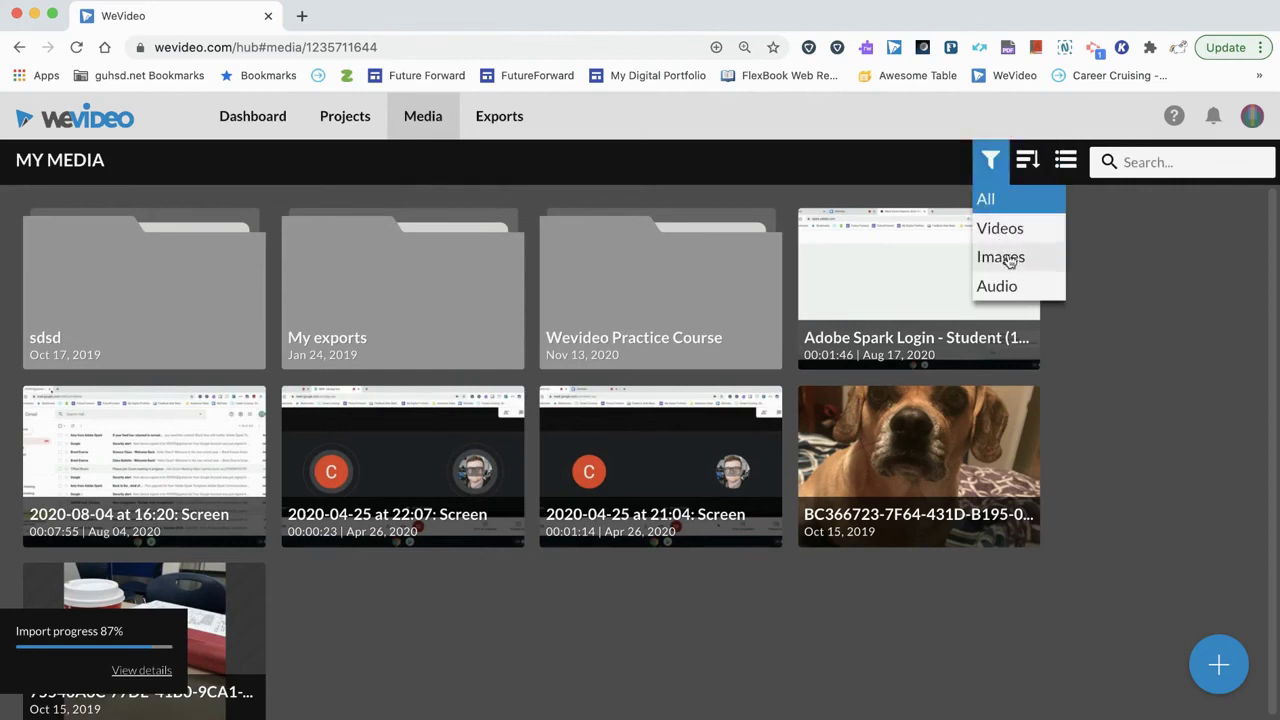
left_click(1026, 162)
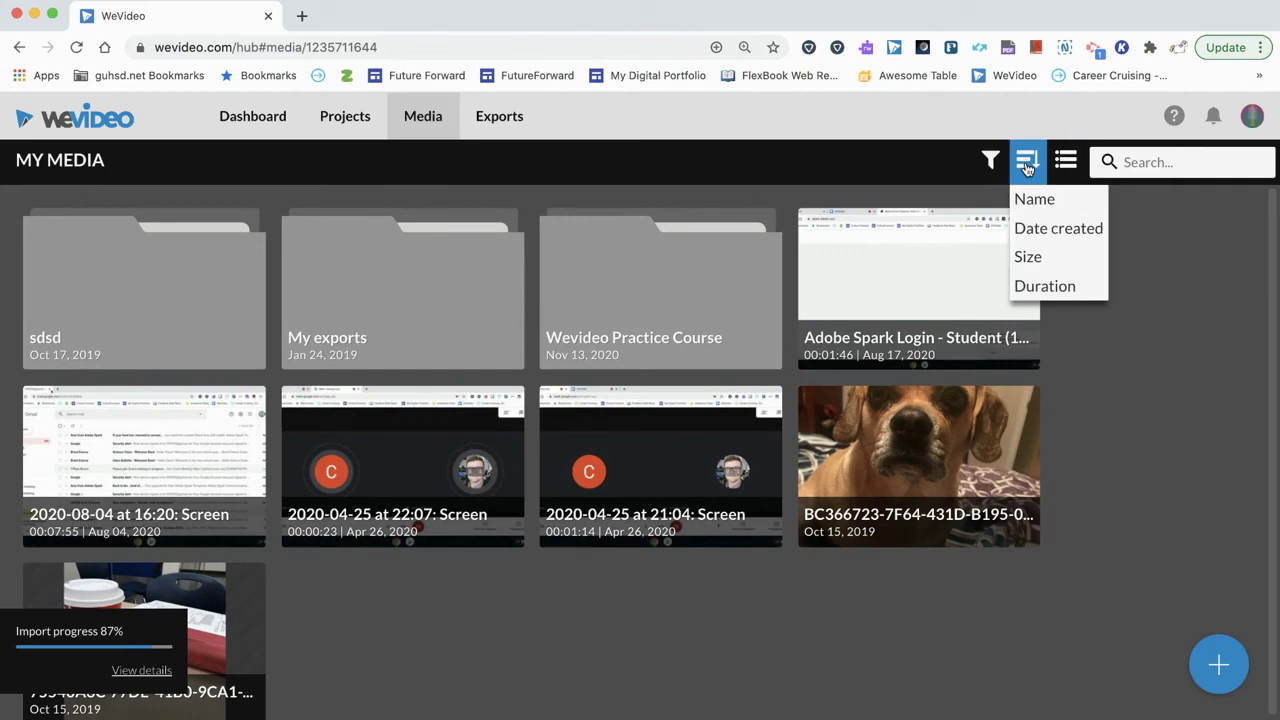
left_click(1154, 234)
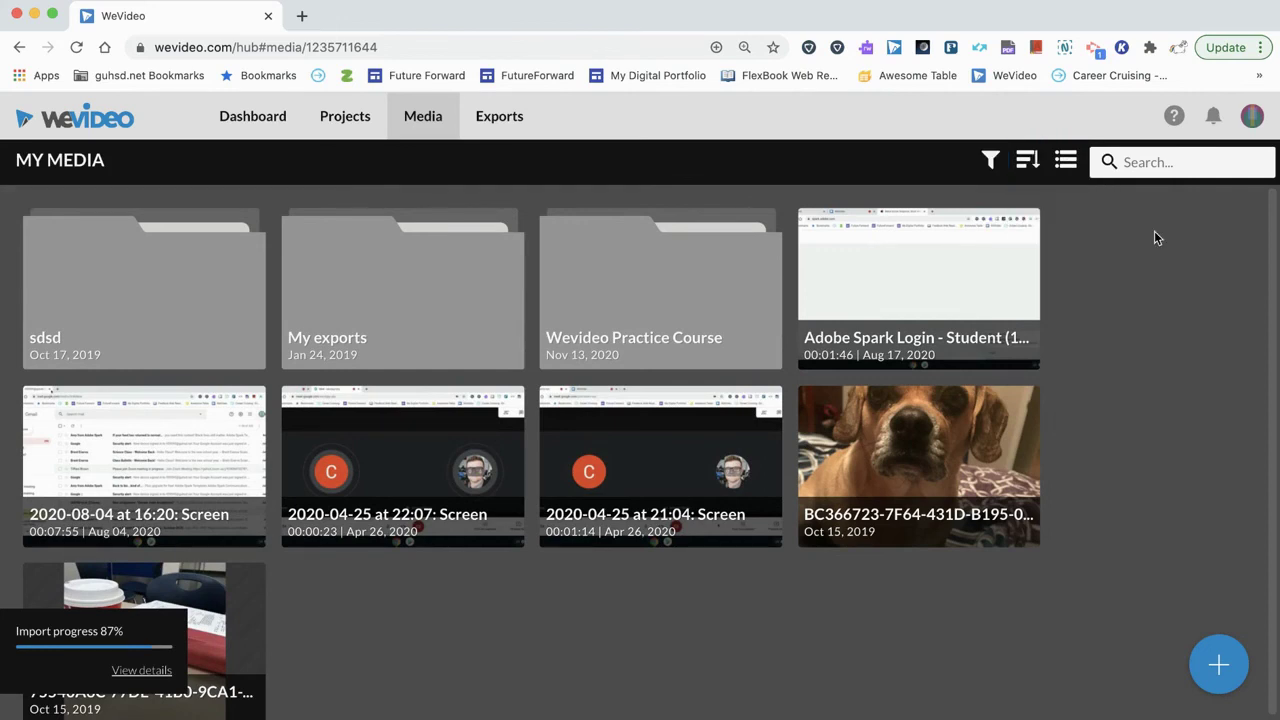
left_click(1068, 175)
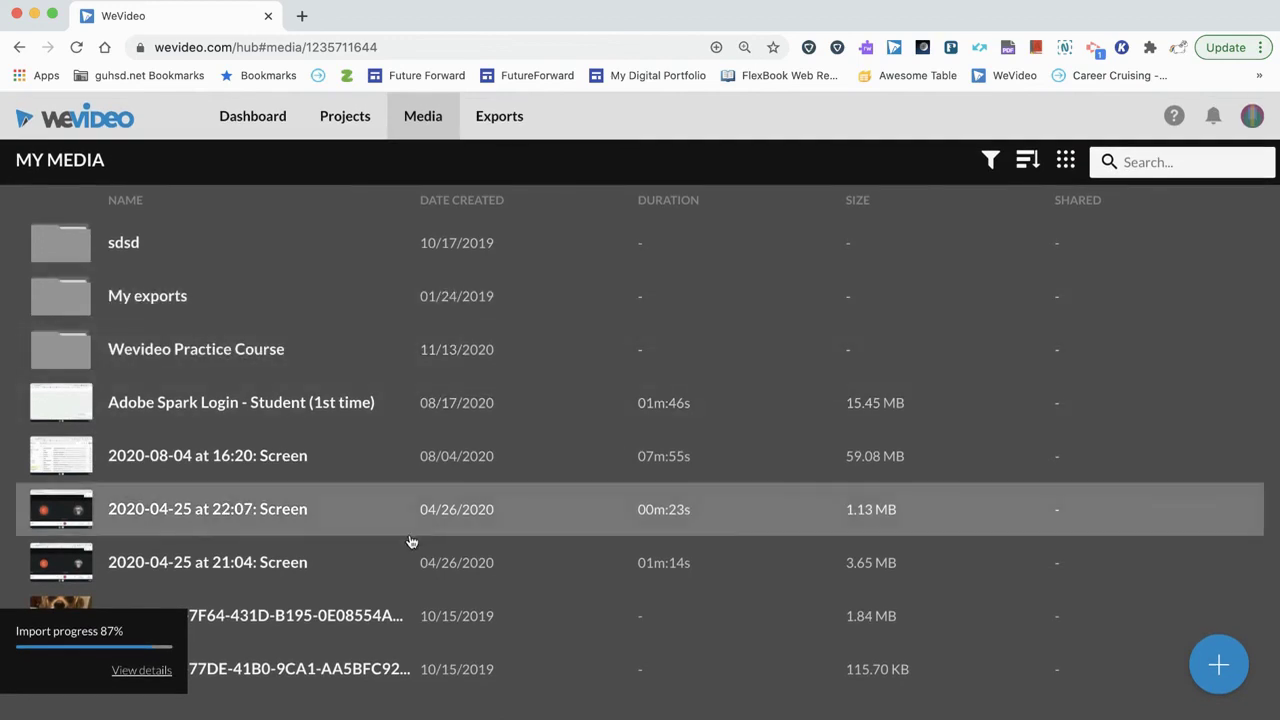
triple_click(81, 630)
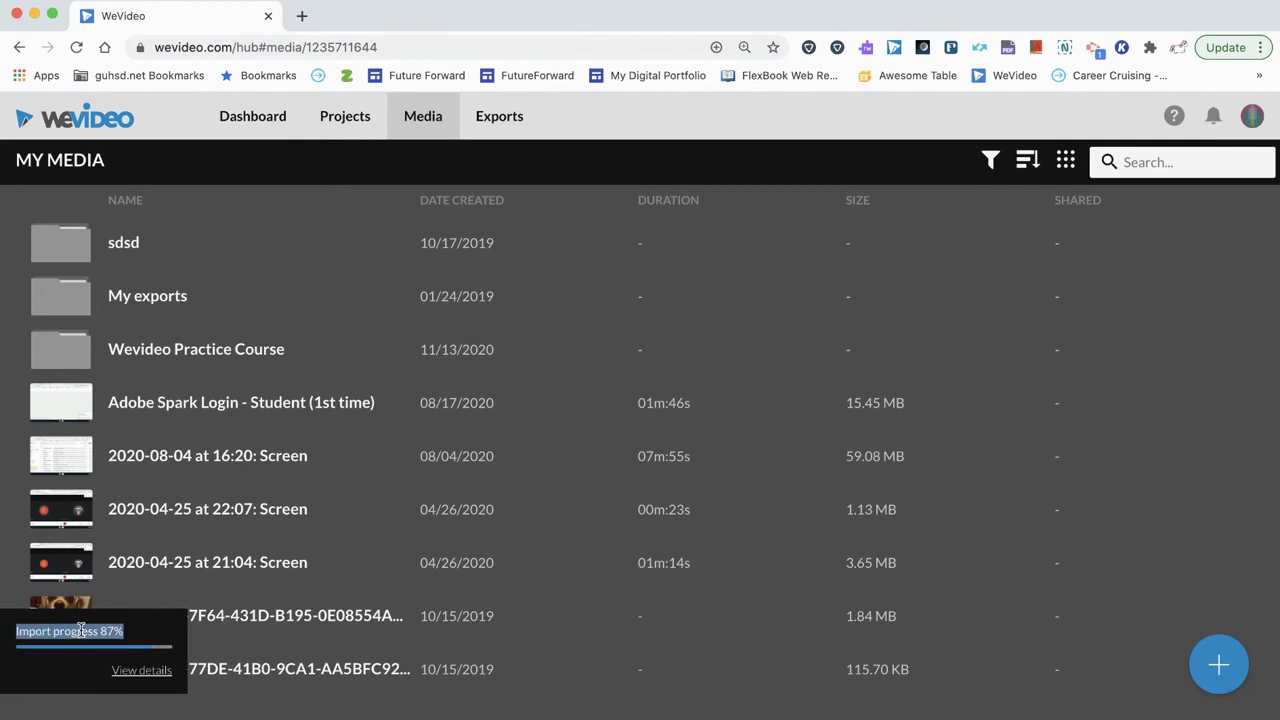
left_click(104, 630)
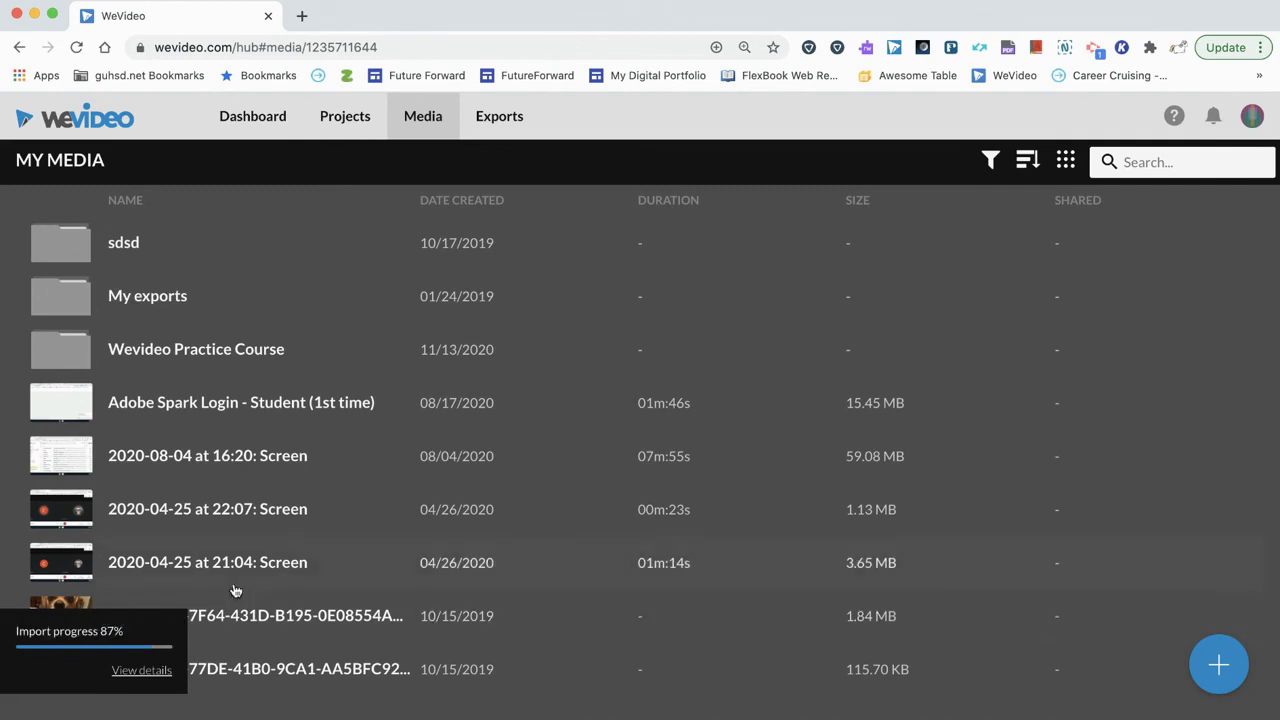
left_click(423, 117)
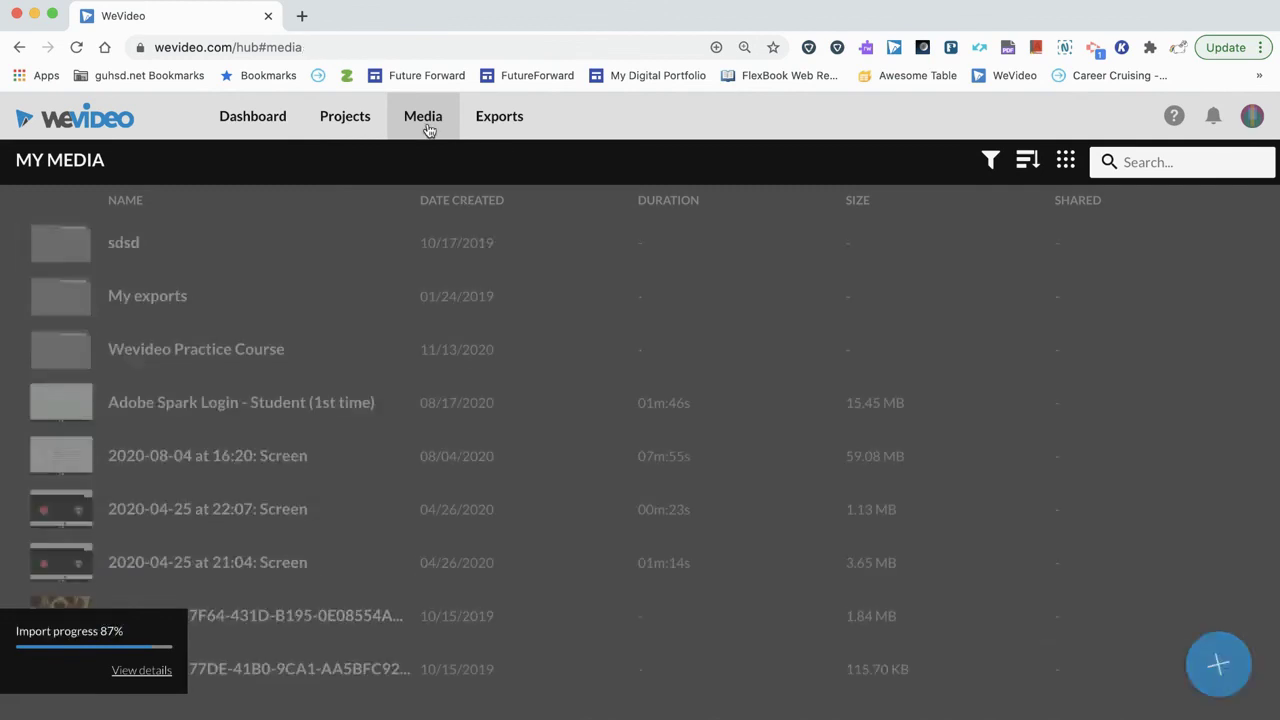